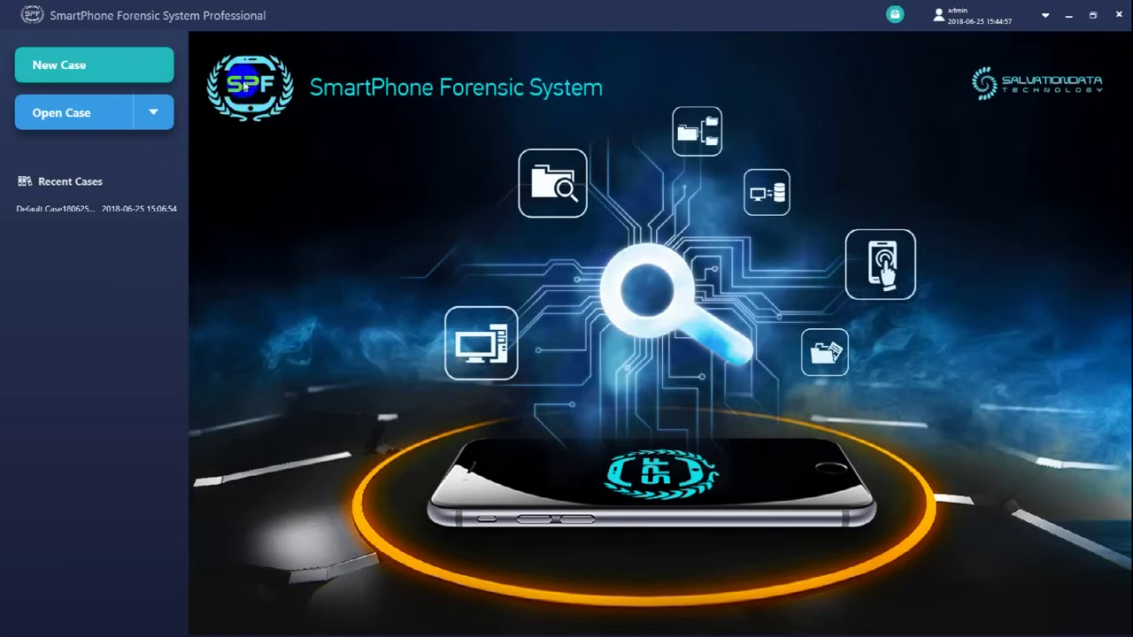
Create a new case named Demo Case with the case type Robbery.
{"action": "left_click", "coordinate": [147, 77]}
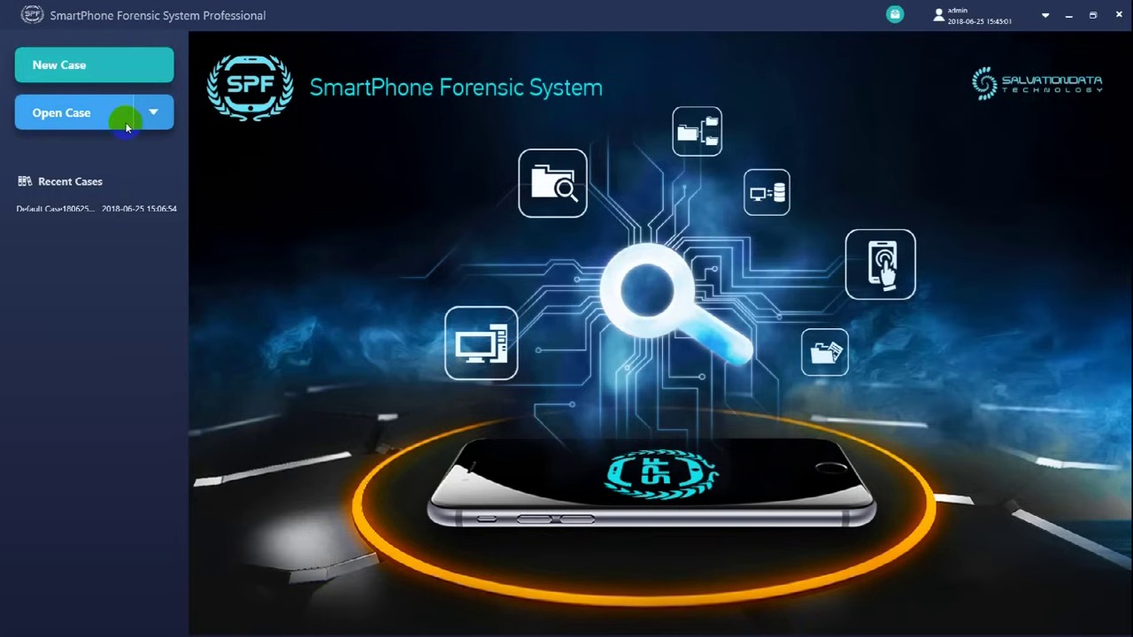
{"action": "left_click", "coordinate": [114, 75]}
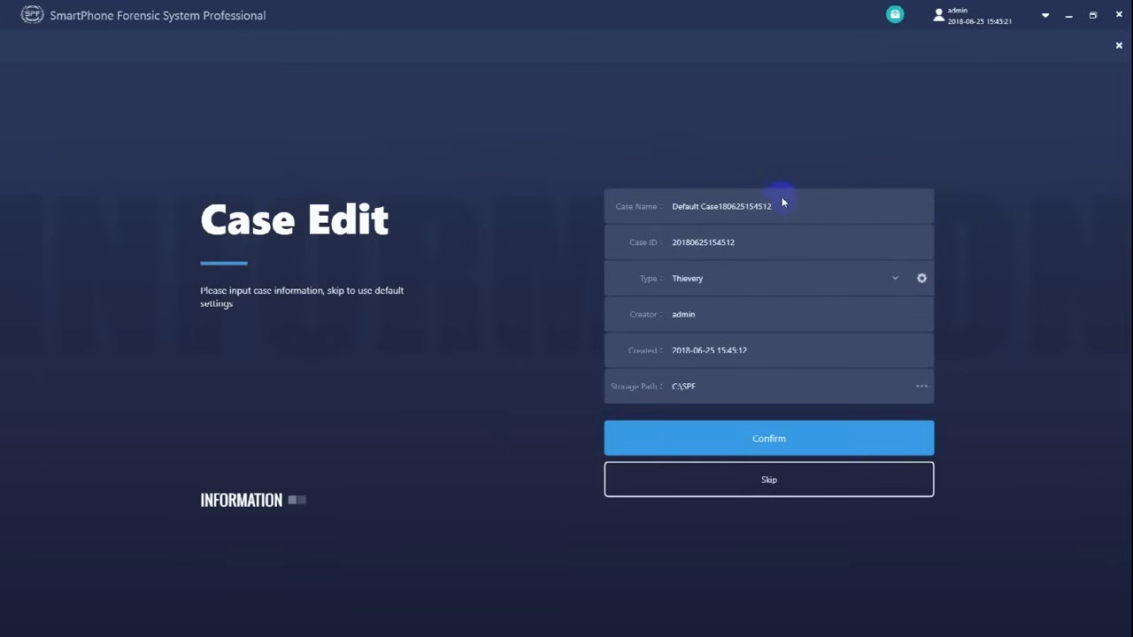
{"action": "left_click_drag", "start_coordinate": [781, 202], "coordinate": [654, 217]}
{"action": "type", "text": "Demo"}
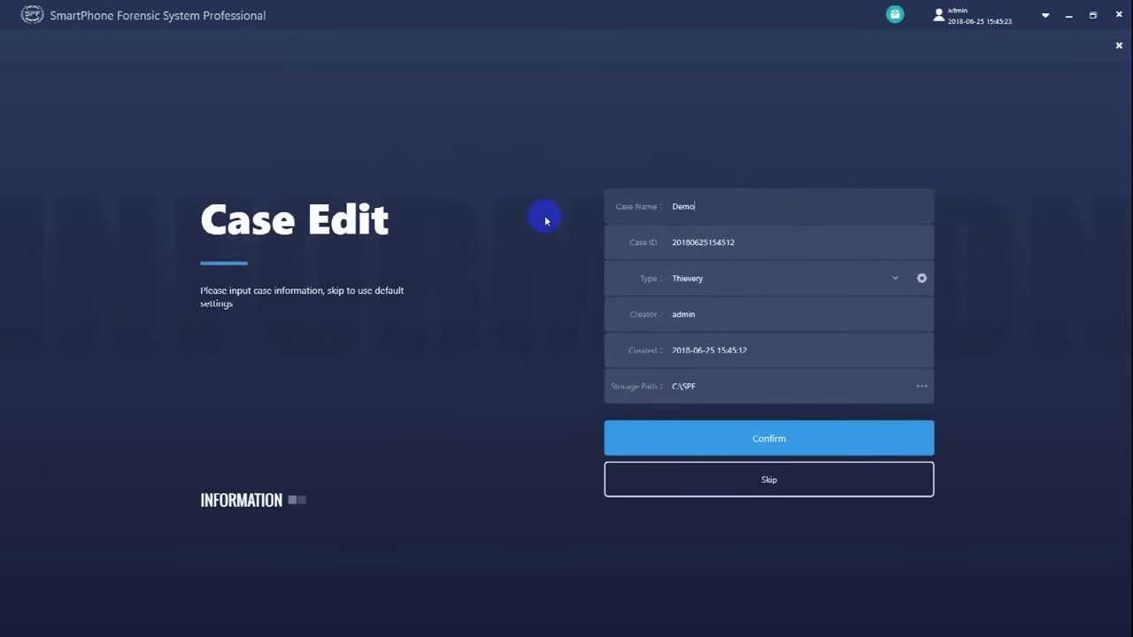
{"action": "type", "text": " Case"}
{"action": "left_click", "coordinate": [885, 283]}
{"action": "left_click", "coordinate": [795, 345]}
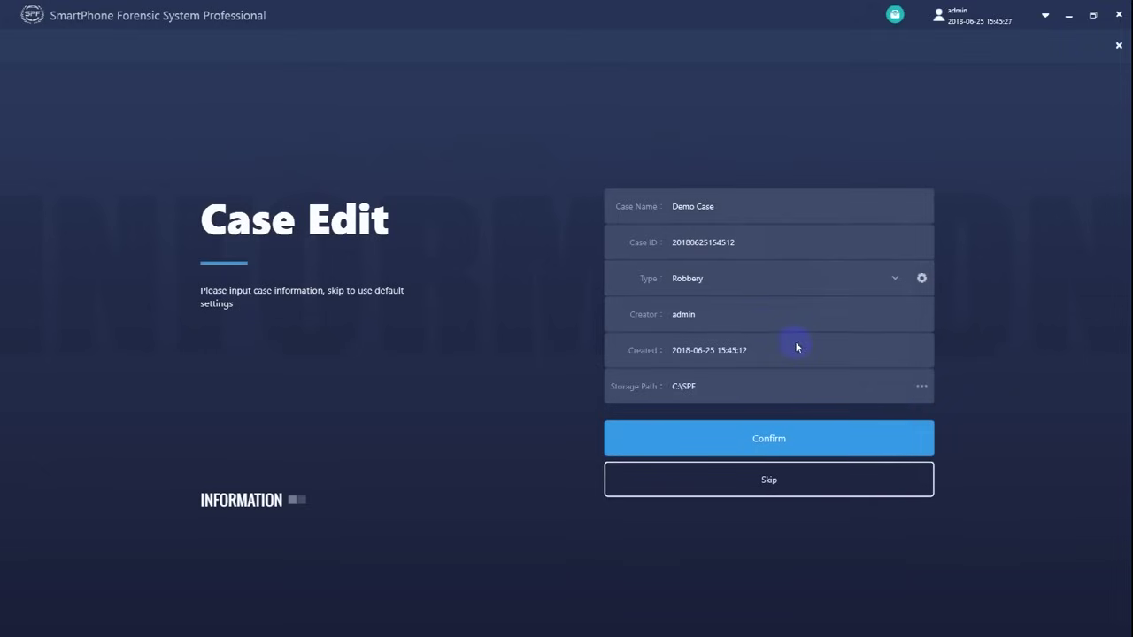
{"action": "left_click", "coordinate": [786, 440]}
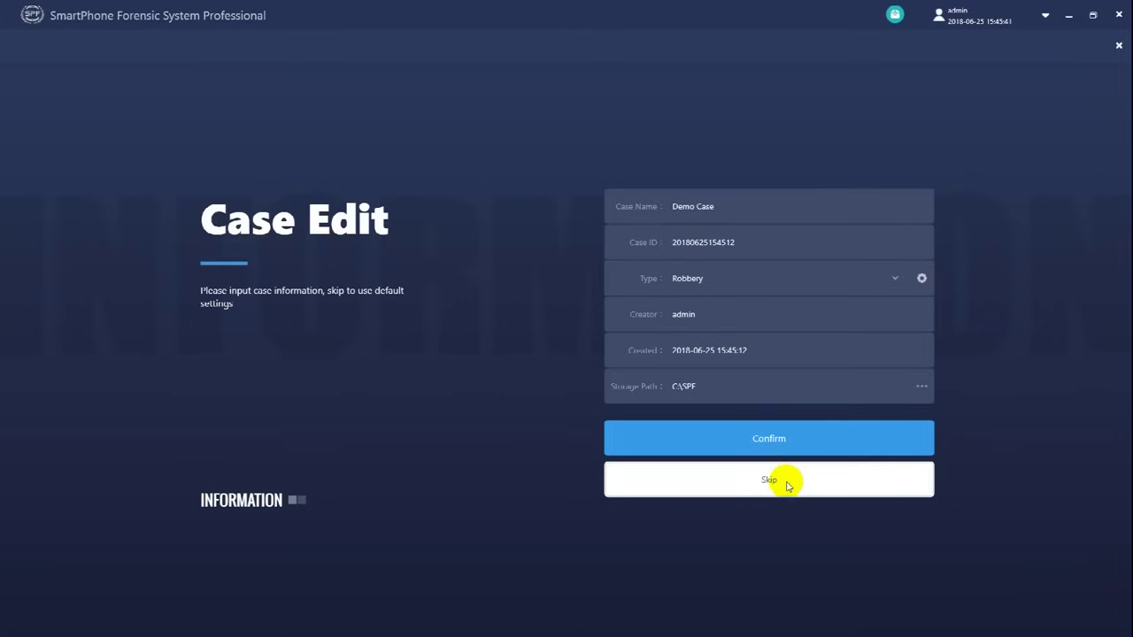
{"action": "left_click", "coordinate": [787, 445]}
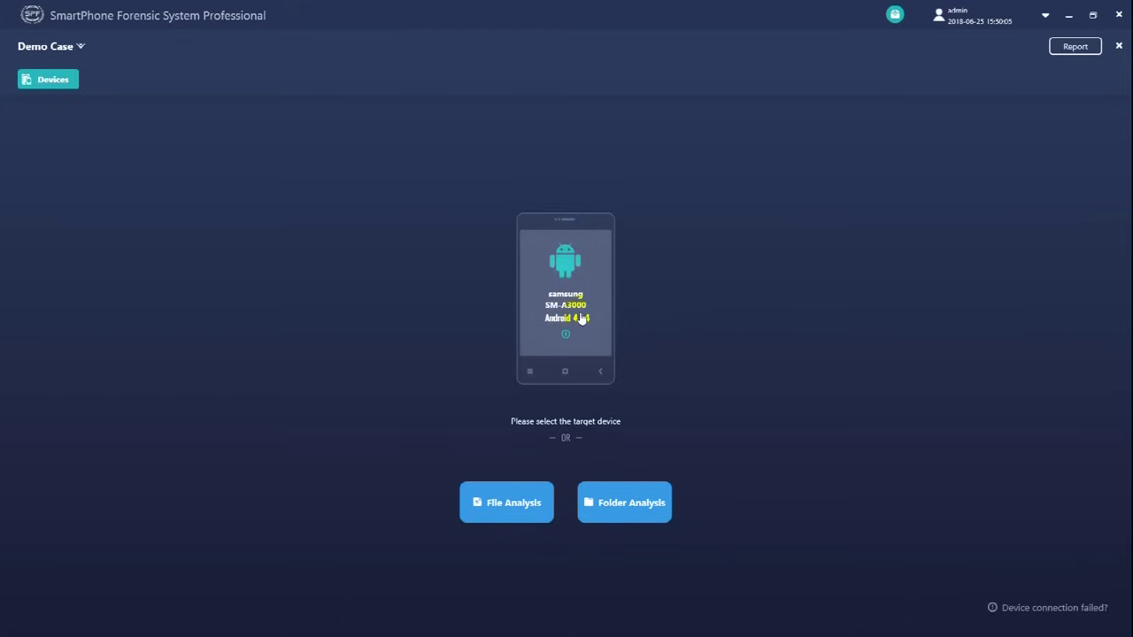
{"action": "left_click", "coordinate": [520, 506]}
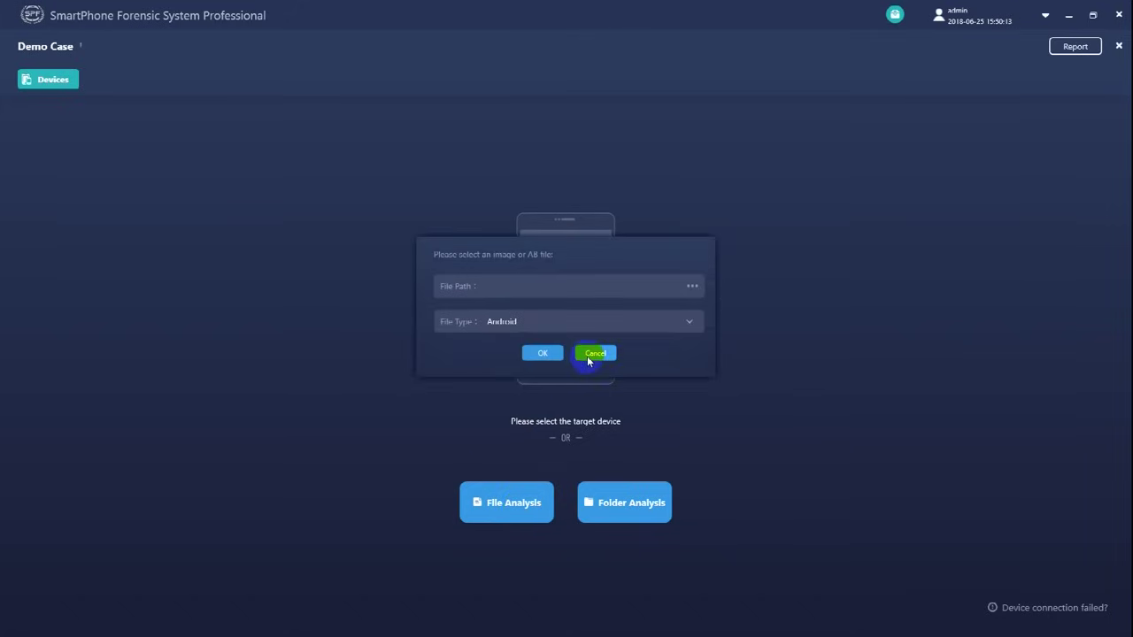
{"action": "left_click", "coordinate": [588, 354]}
{"action": "left_click", "coordinate": [615, 505]}
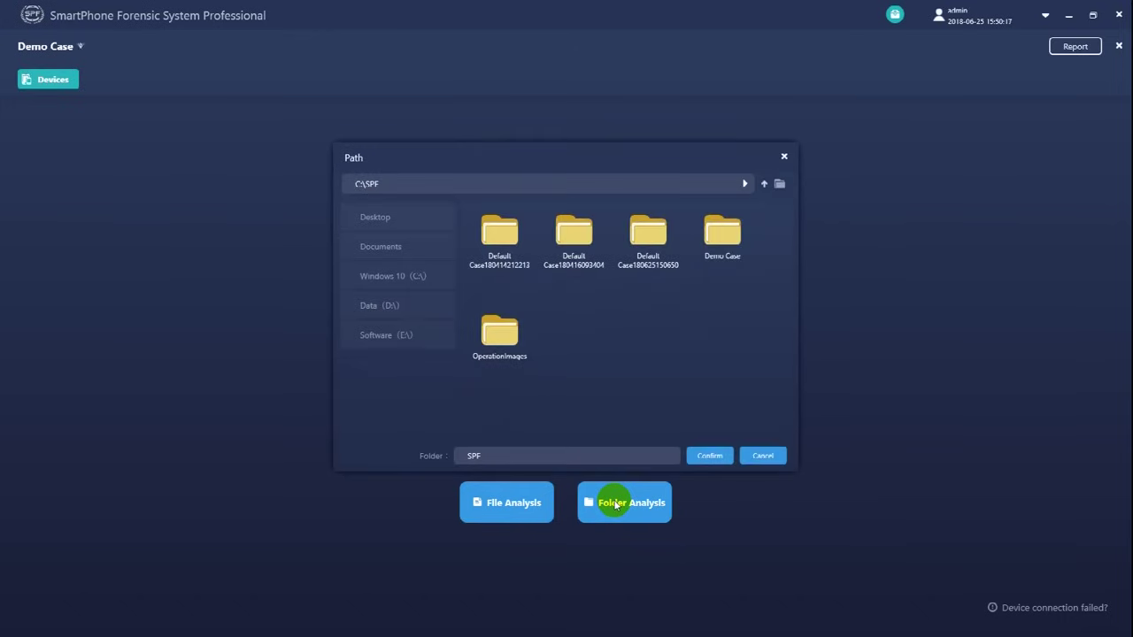
{"action": "left_click", "coordinate": [754, 457]}
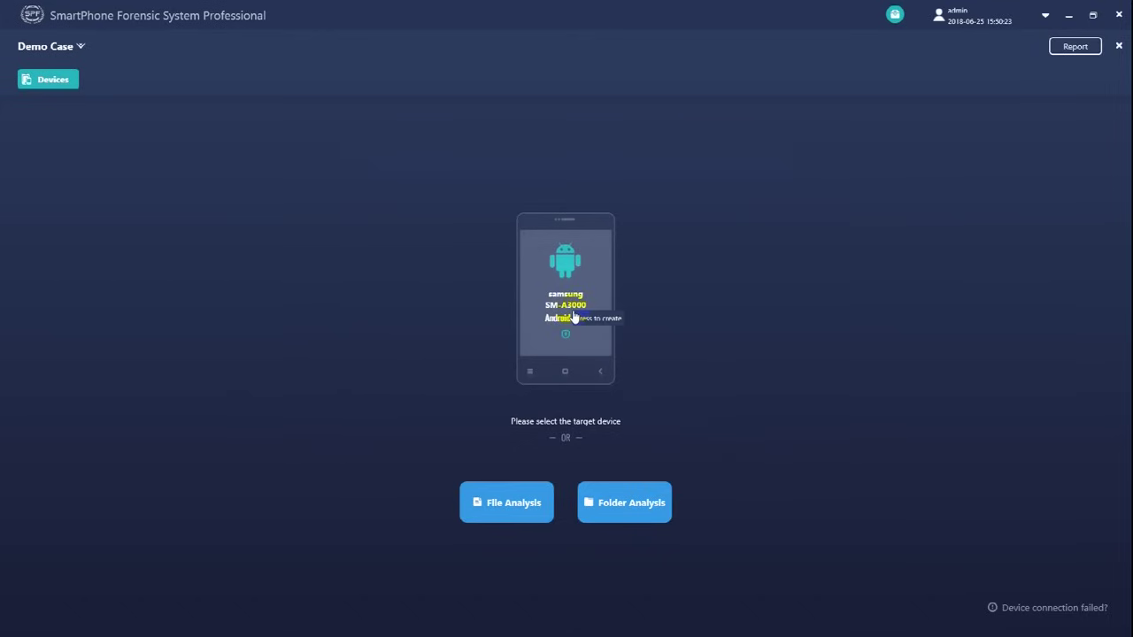
Run an Automatic Logical Extraction on the connected Samsung SM-A3000 for all Basic Info items plus Skype and WhatsApp.
{"action": "left_click", "coordinate": [574, 317]}
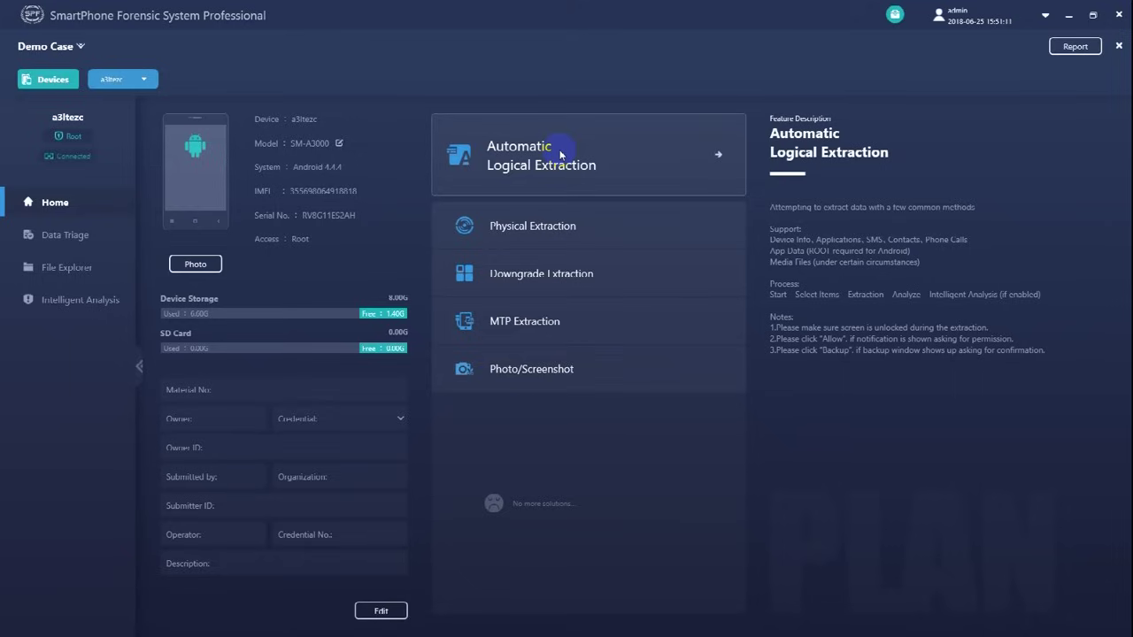
{"action": "left_click", "coordinate": [559, 155]}
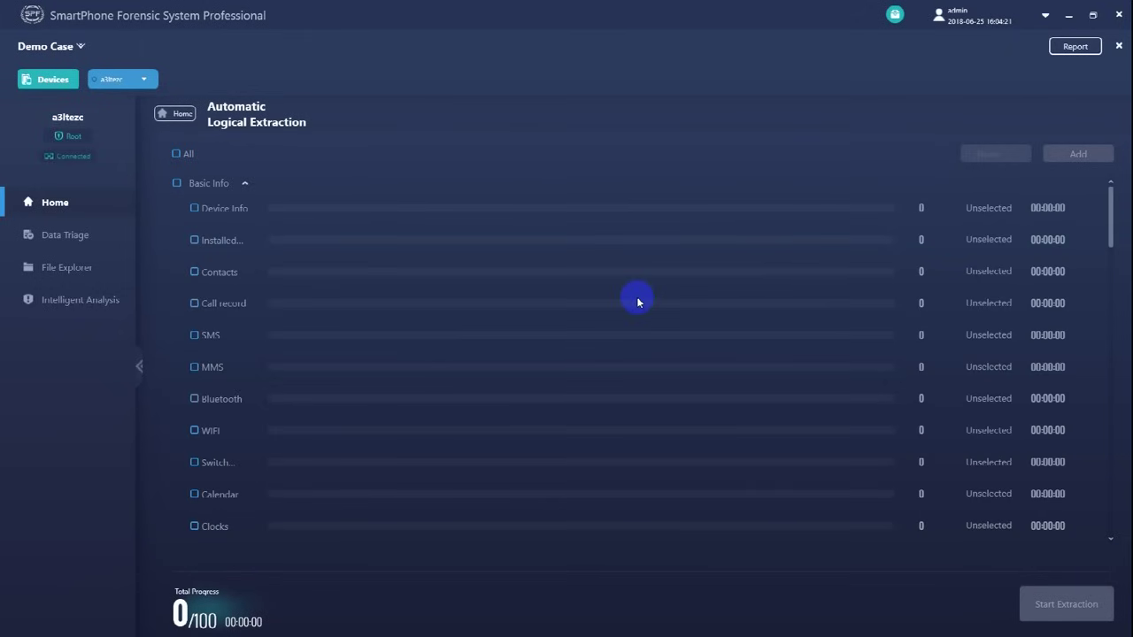
{"action": "left_click", "coordinate": [176, 183]}
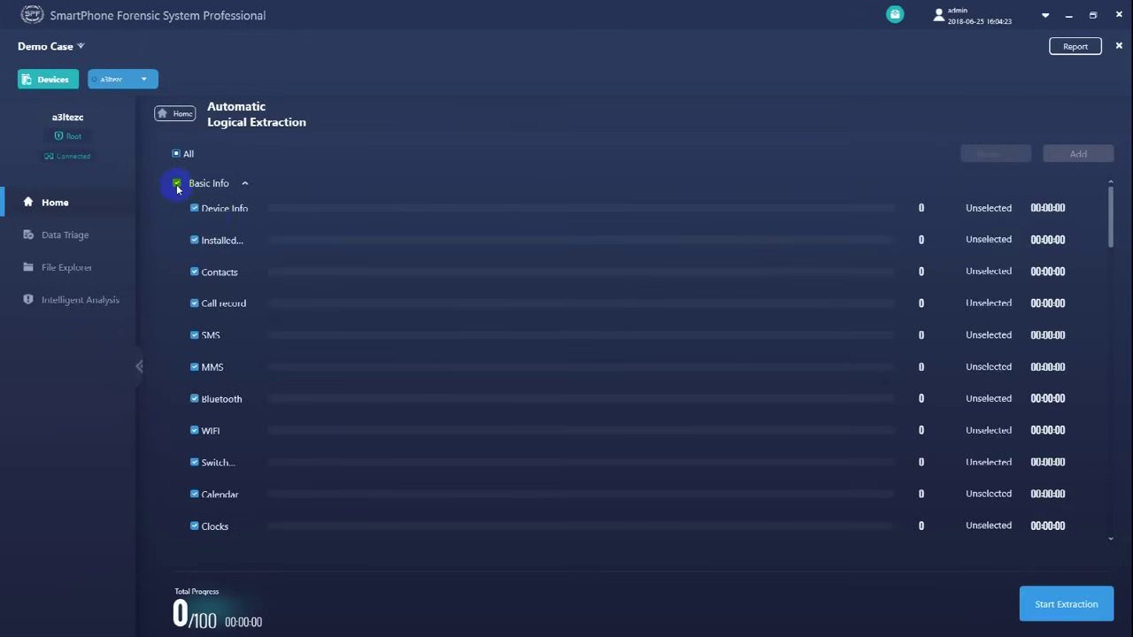
{"action": "scroll", "coordinate": [323, 274], "scroll_direction": "down", "scroll_amount": 5}
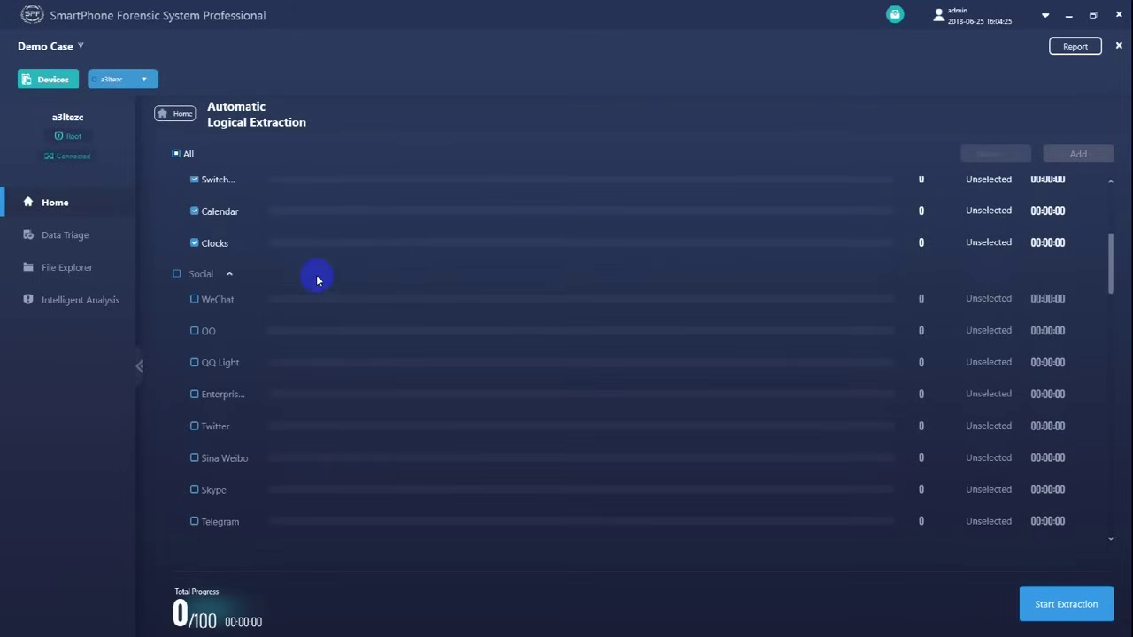
{"action": "scroll", "coordinate": [315, 279], "scroll_direction": "down", "scroll_amount": 3}
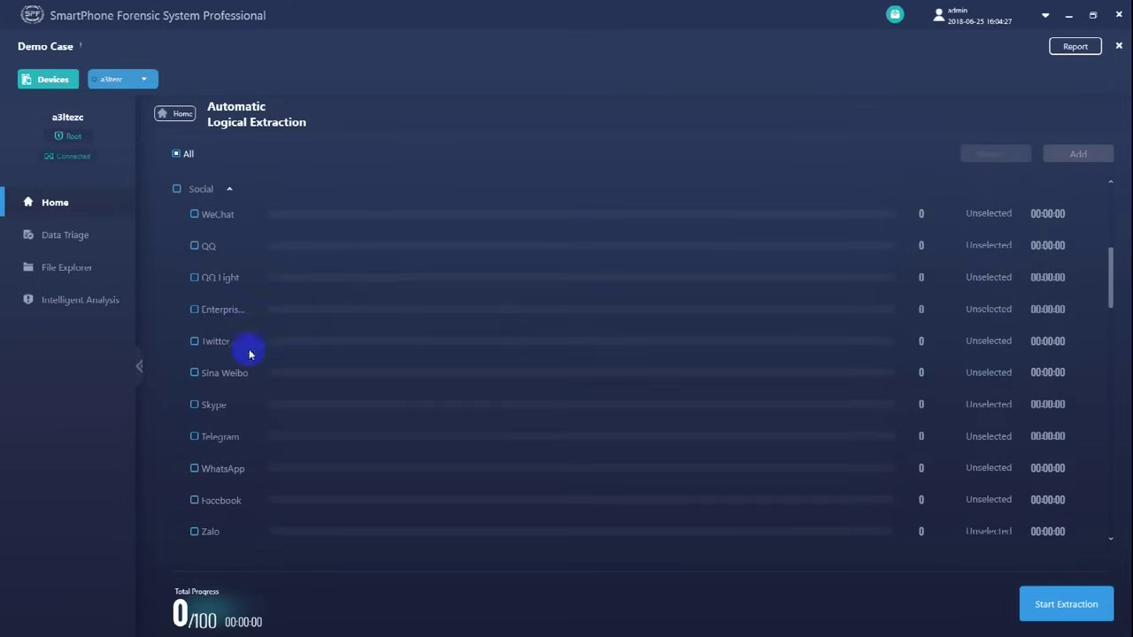
{"action": "left_click", "coordinate": [220, 408]}
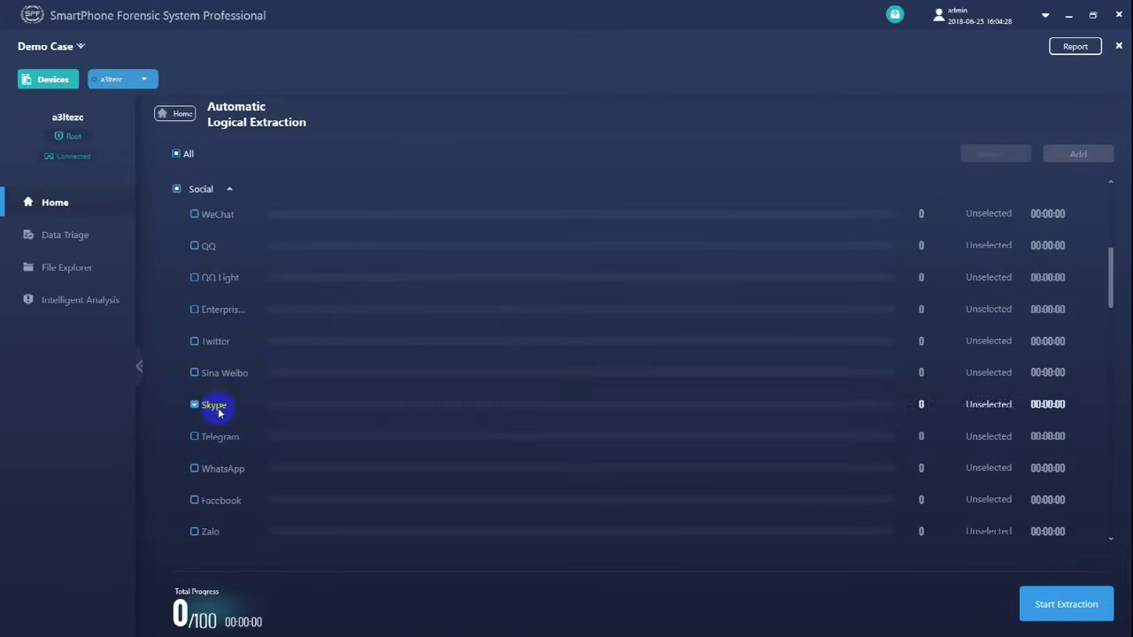
{"action": "left_click", "coordinate": [229, 469]}
{"action": "left_click", "coordinate": [1044, 604]}
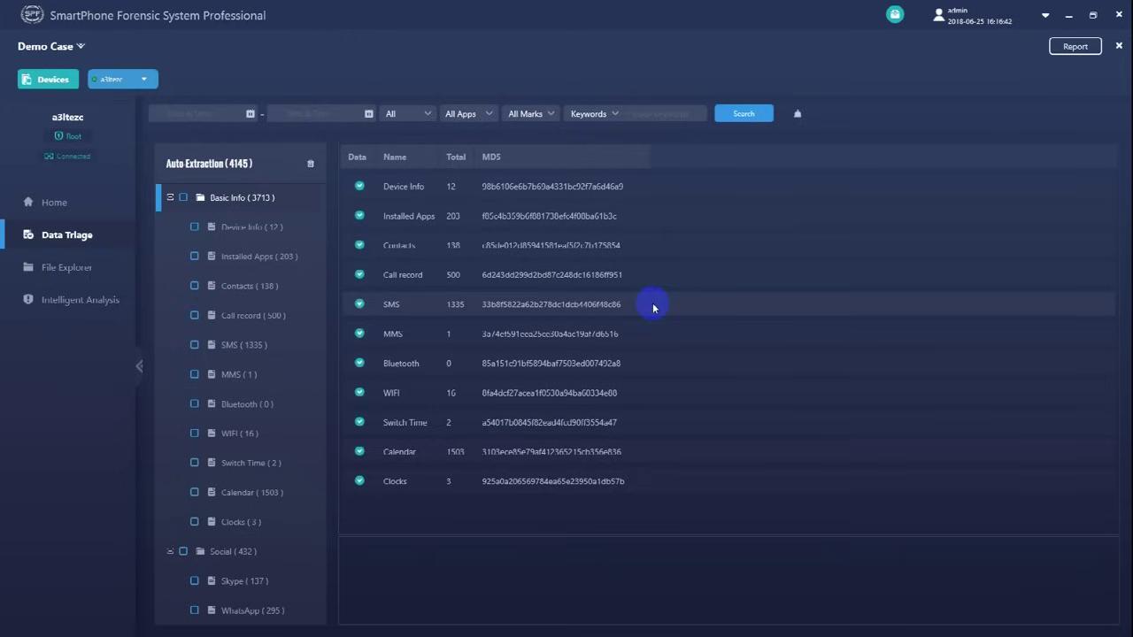
Review the extracted installed apps, contacts and call records, and show the details of the fourth call record.
{"action": "left_click", "coordinate": [253, 267]}
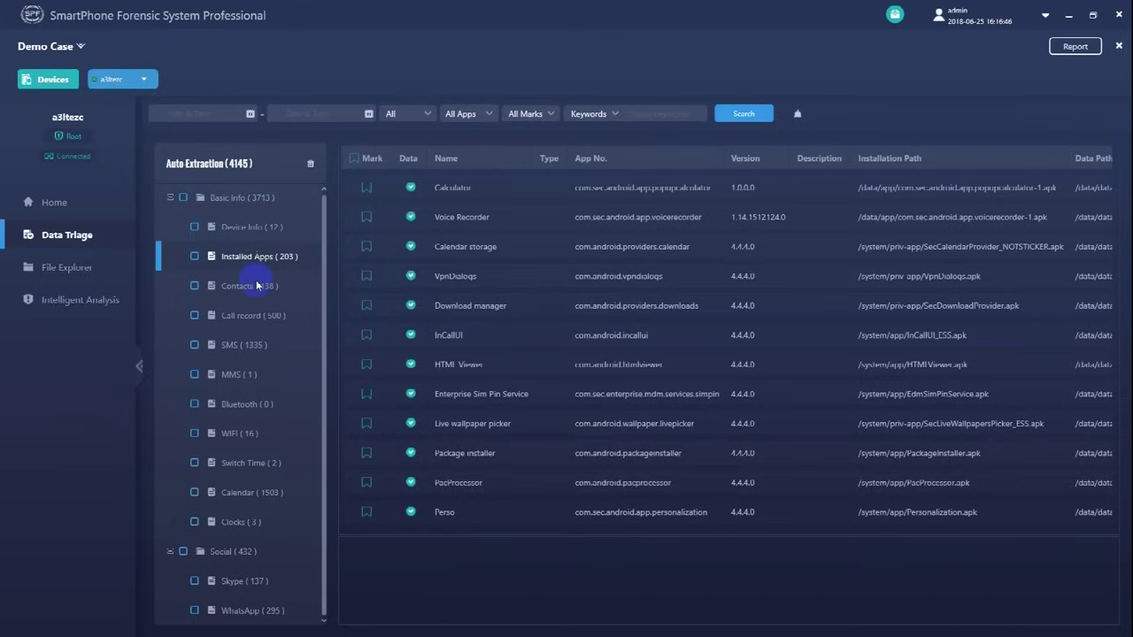
{"action": "left_click", "coordinate": [262, 316]}
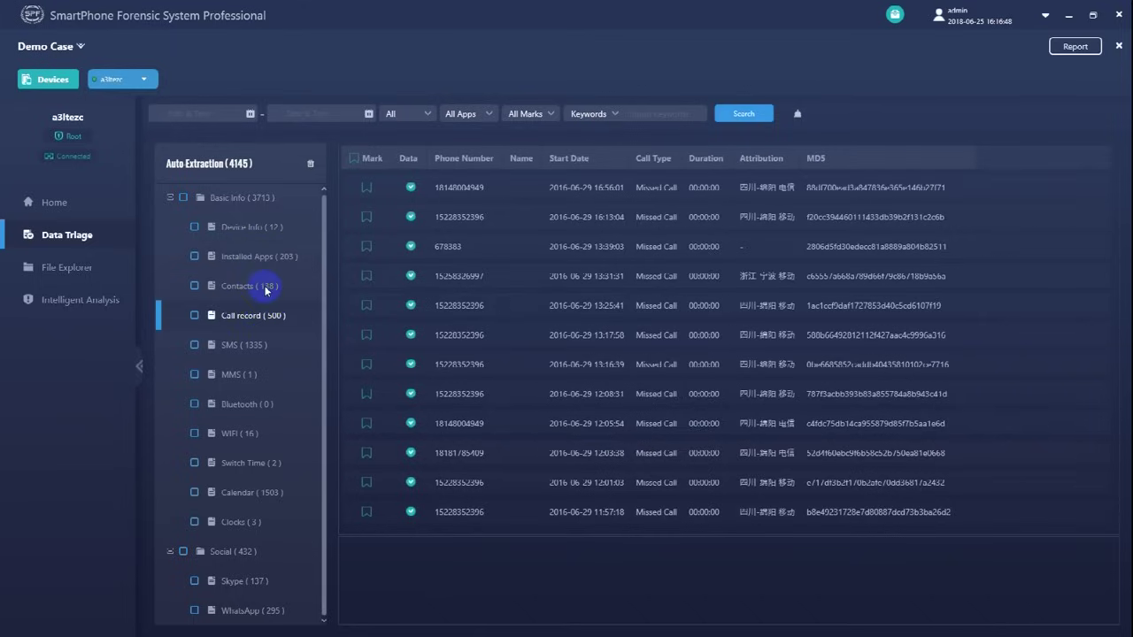
{"action": "left_click", "coordinate": [266, 287]}
{"action": "left_click", "coordinate": [265, 318]}
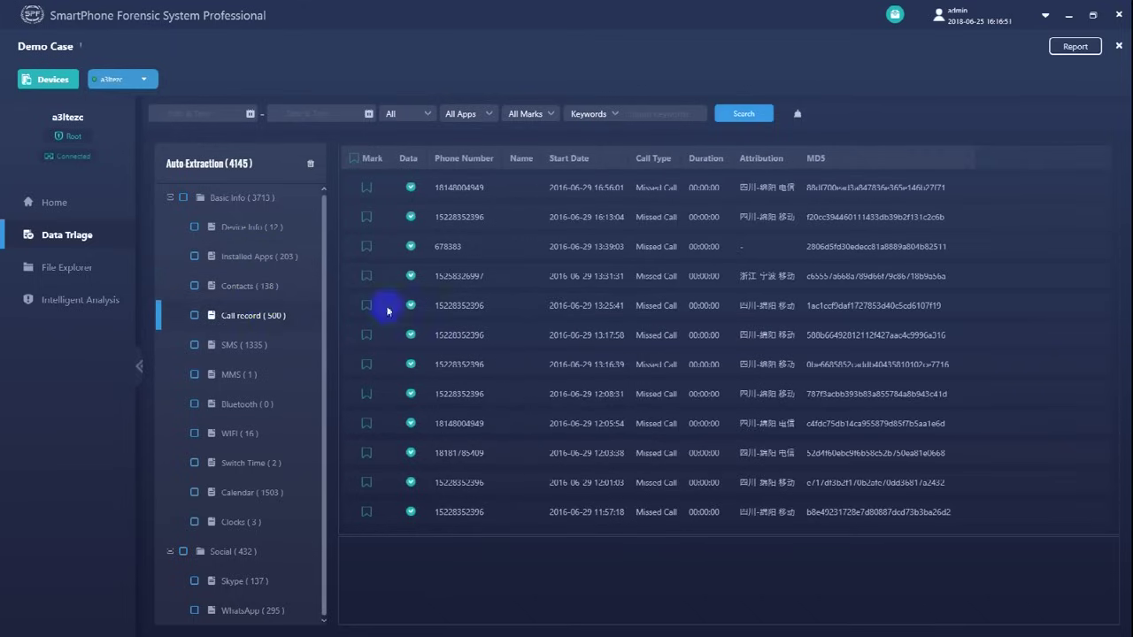
{"action": "left_click", "coordinate": [603, 285]}
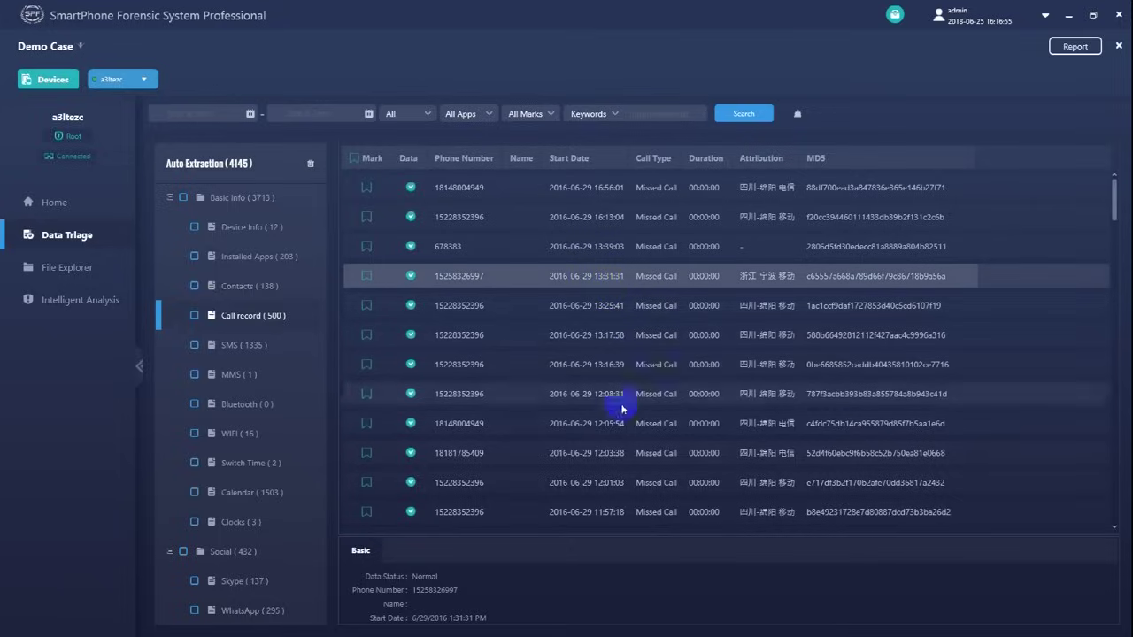
Check the Skype data and open the second friend conversation in the extracted WhatsApp data.
{"action": "left_click", "coordinate": [266, 581]}
{"action": "left_click", "coordinate": [274, 610]}
{"action": "left_click", "coordinate": [445, 249]}
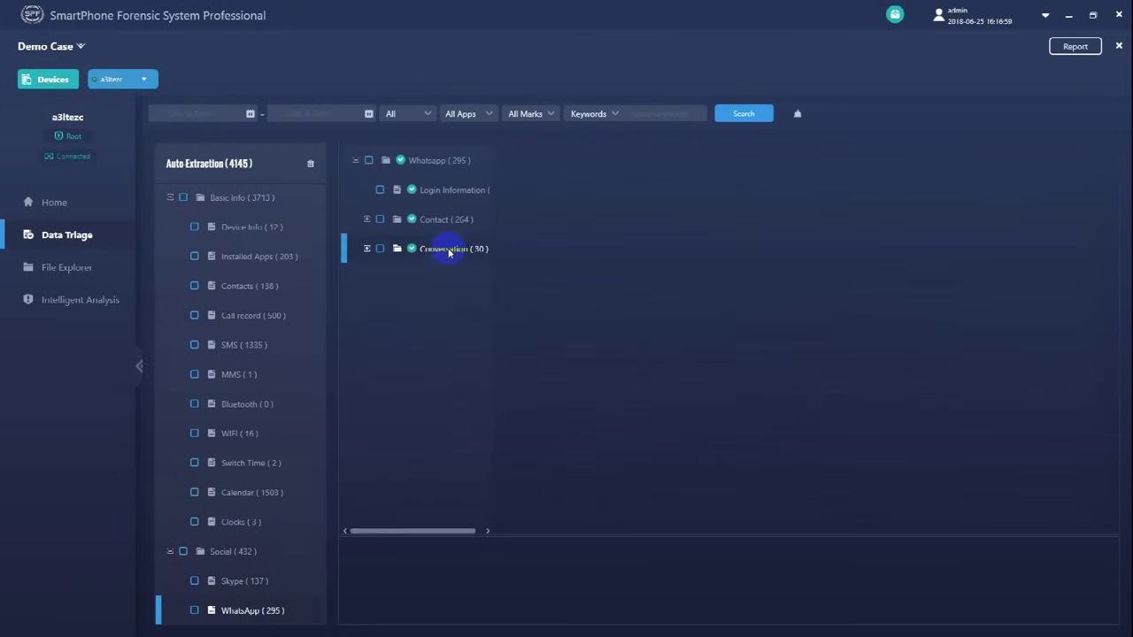
{"action": "left_click", "coordinate": [450, 280]}
{"action": "left_click", "coordinate": [447, 338]}
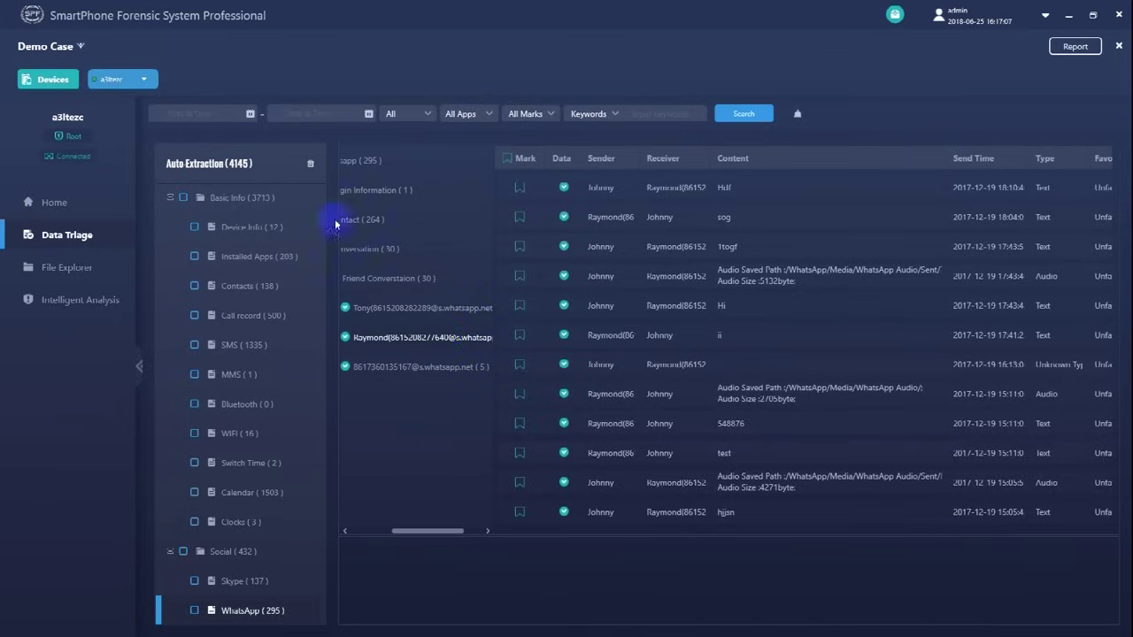
Set the data filter's date range from 2018-06-03 to 2018-06-28.
{"action": "left_click", "coordinate": [250, 115]}
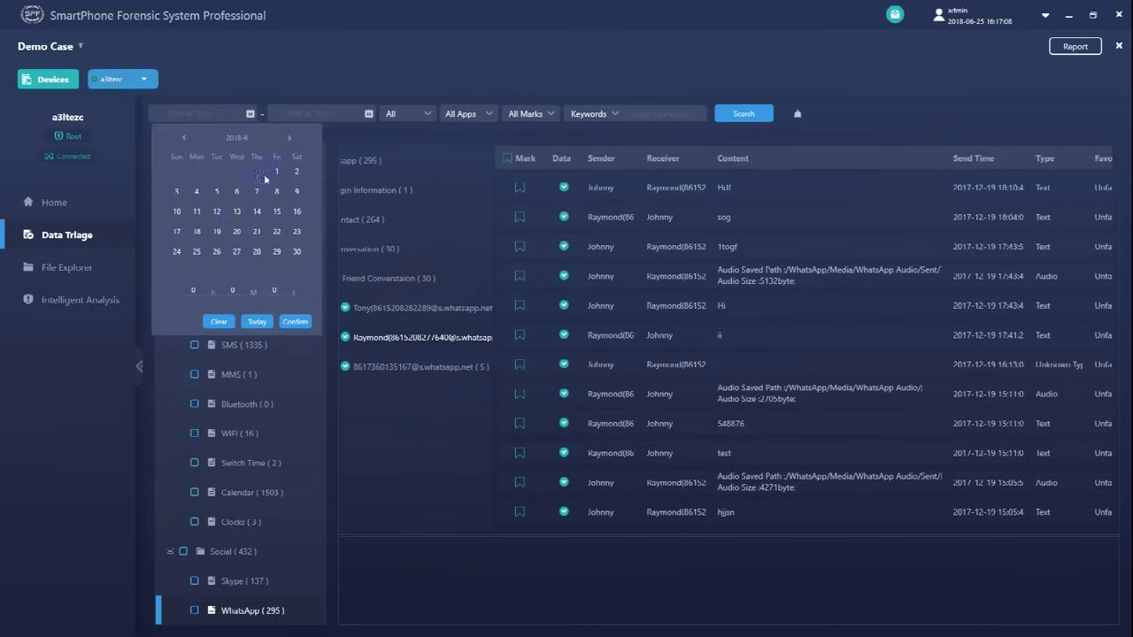
{"action": "left_click", "coordinate": [176, 191]}
{"action": "left_click", "coordinate": [295, 322]}
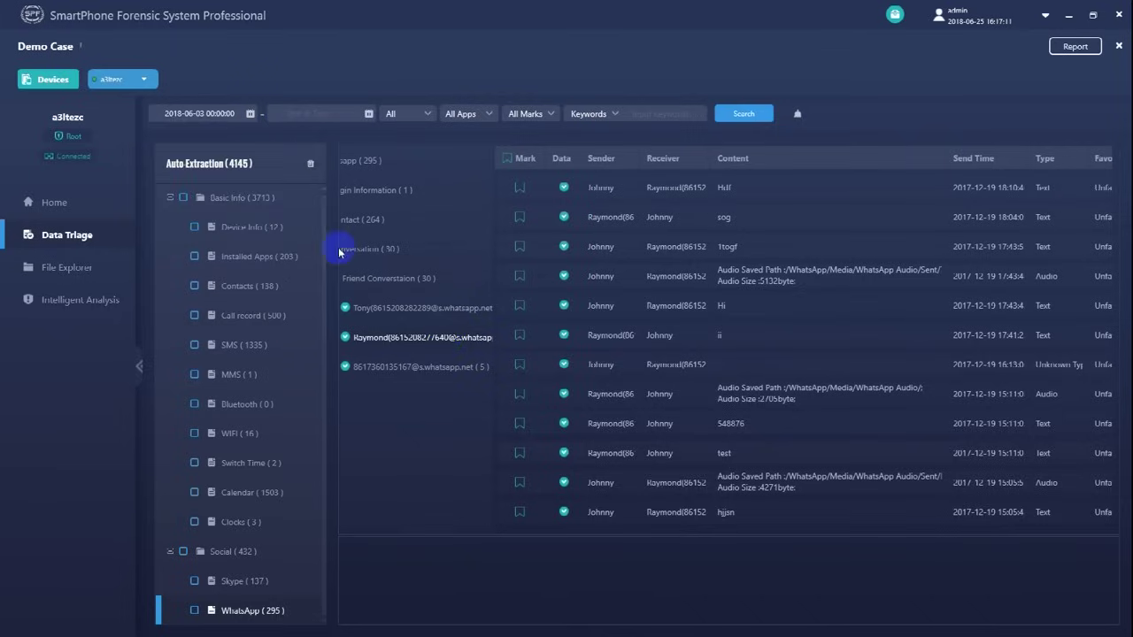
{"action": "left_click", "coordinate": [369, 114]}
{"action": "left_click", "coordinate": [375, 252]}
{"action": "left_click", "coordinate": [414, 322]}
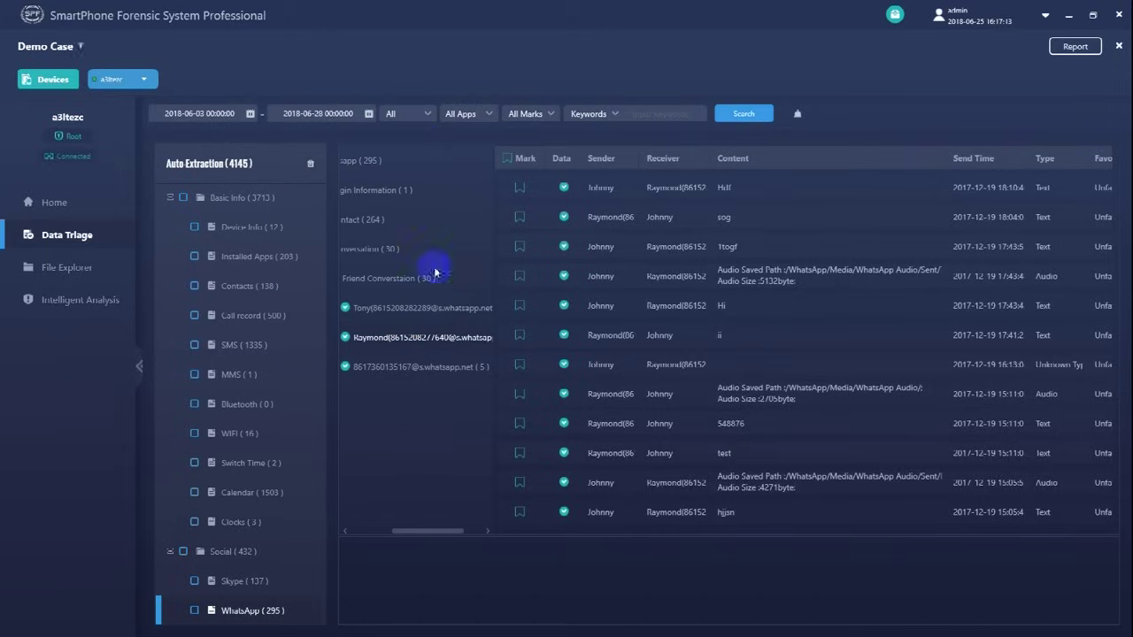
Restrict the data status filter to Normal, keep all apps and all marks, and run the search without a keyword.
{"action": "left_click", "coordinate": [427, 114]}
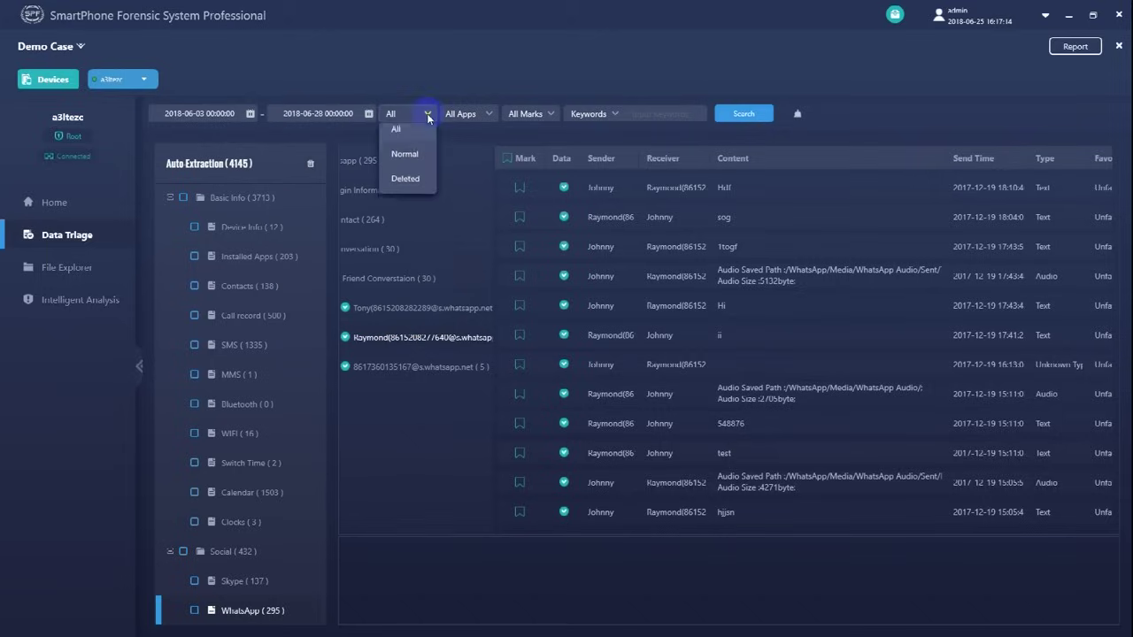
{"action": "left_click", "coordinate": [421, 167]}
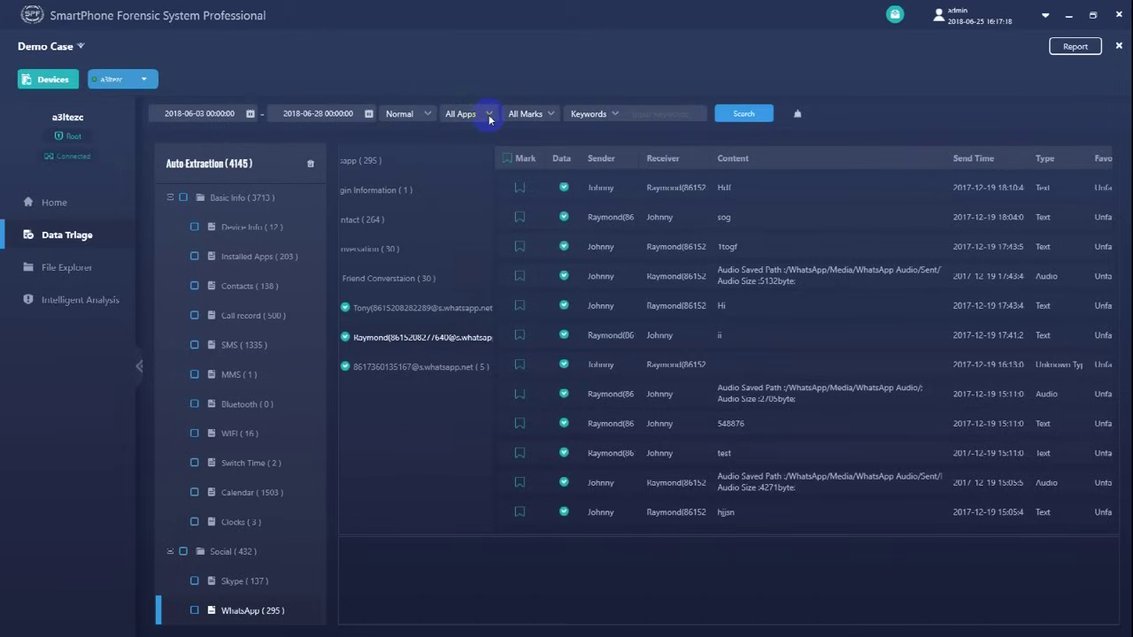
{"action": "left_click", "coordinate": [491, 114]}
{"action": "left_click", "coordinate": [541, 113]}
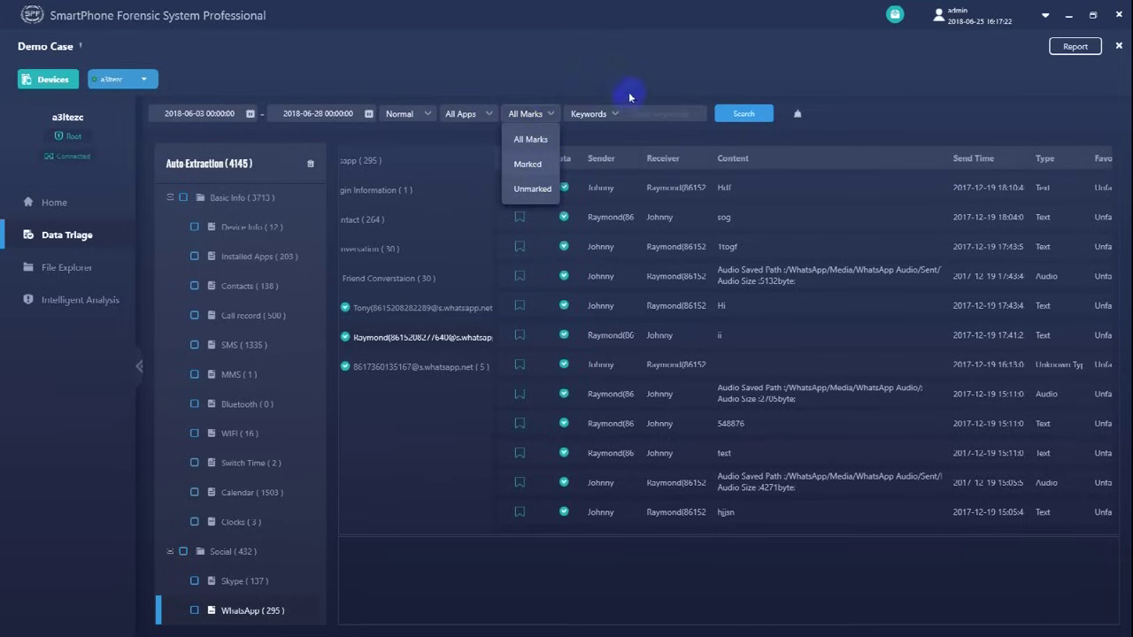
{"action": "left_click", "coordinate": [627, 115]}
{"action": "left_click", "coordinate": [734, 115]}
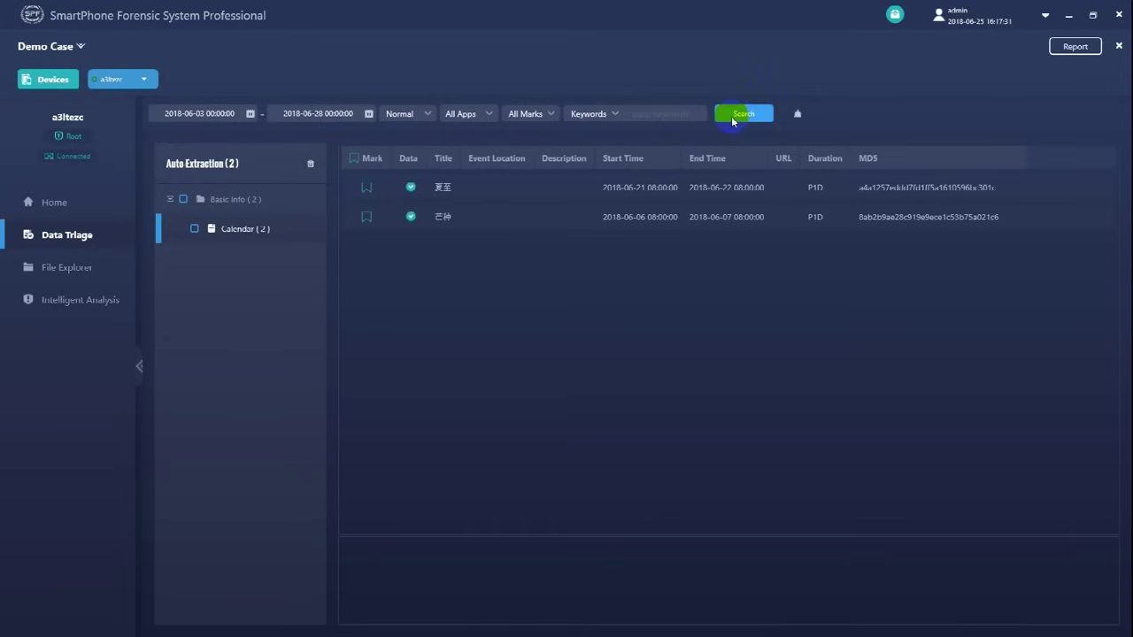
Generate an HTML forensic report of all extracted data on the Desktop and open the exported report.
{"action": "left_click", "coordinate": [1080, 46]}
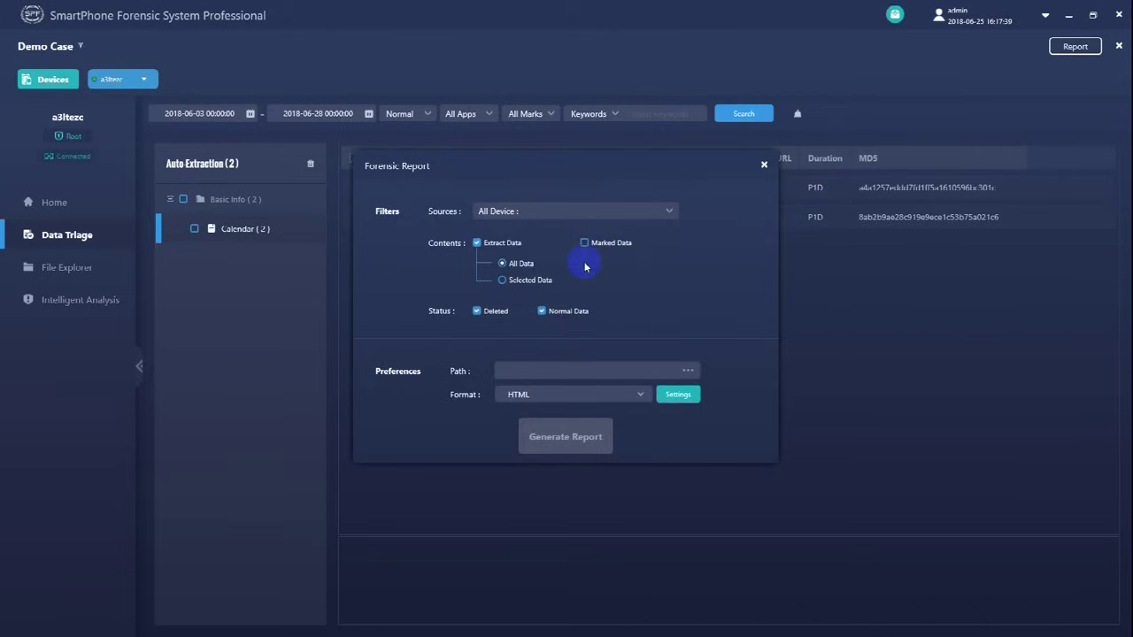
{"action": "left_click", "coordinate": [687, 370]}
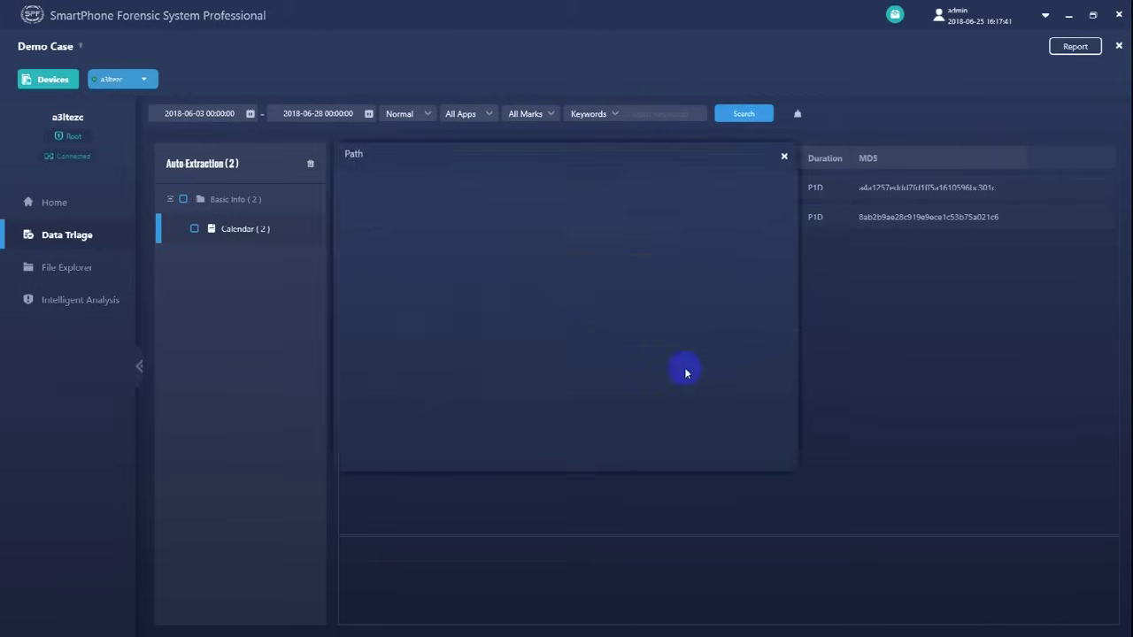
{"action": "left_click", "coordinate": [433, 229]}
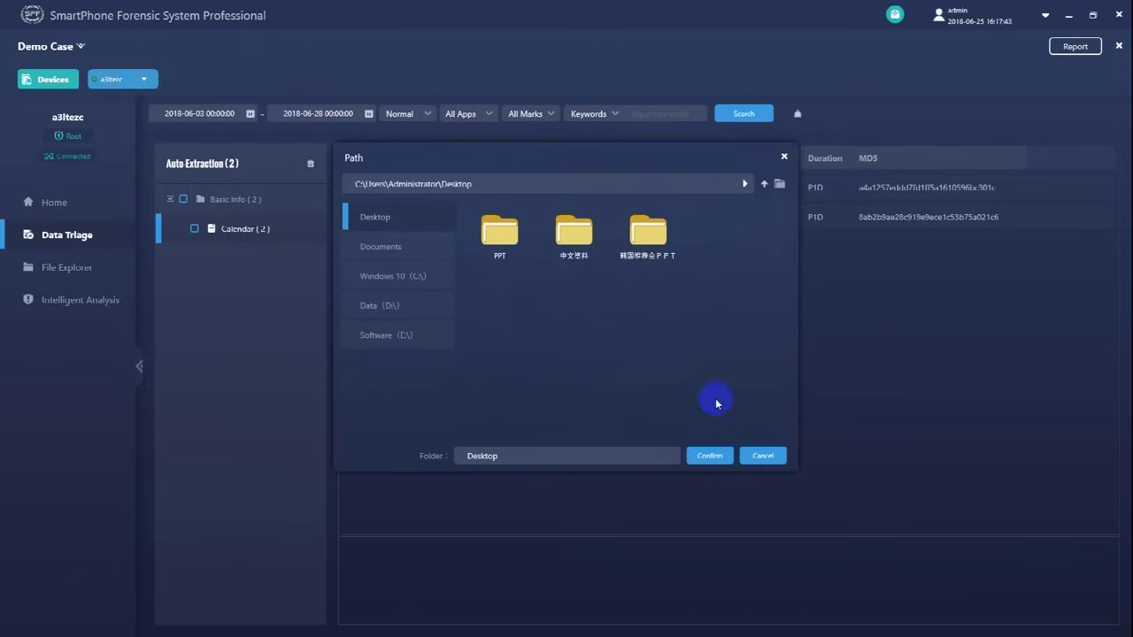
{"action": "left_click", "coordinate": [759, 457]}
{"action": "left_click", "coordinate": [601, 437]}
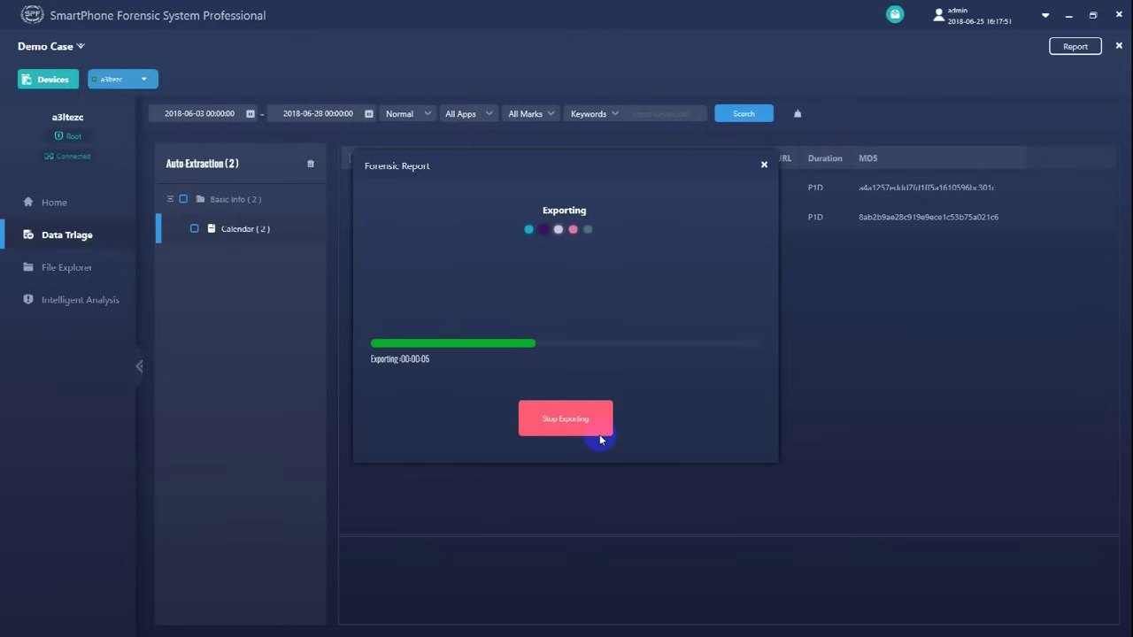
{"action": "left_click", "coordinate": [540, 373]}
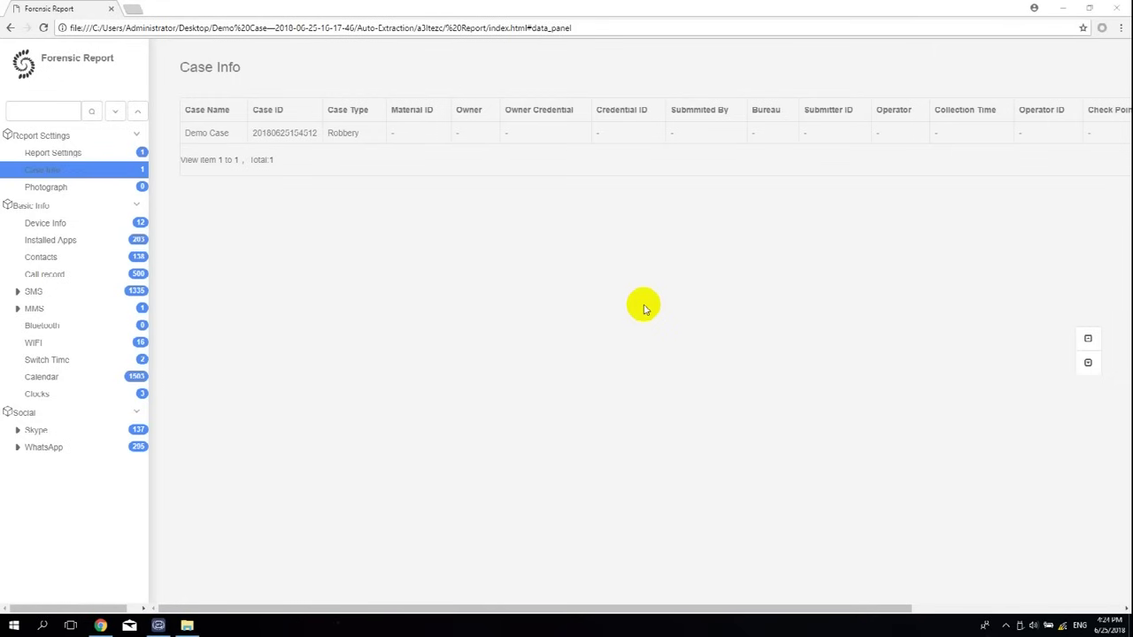
Examine the Device Info, Installed Apps, Contacts and Call record sections of the forensic report.
{"action": "left_click", "coordinate": [68, 222]}
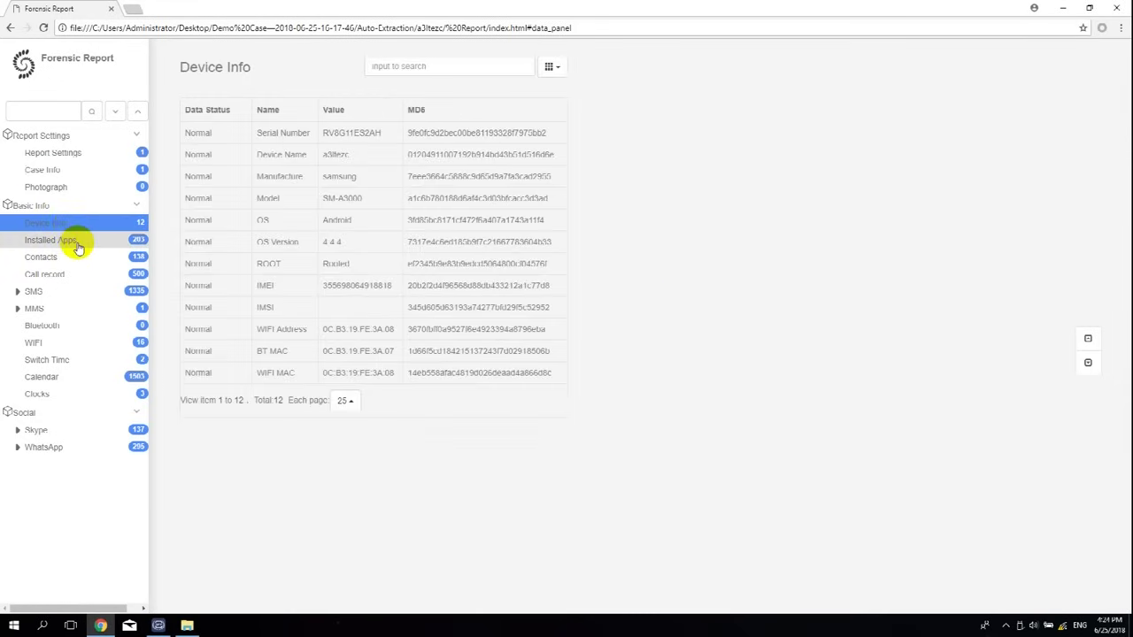
{"action": "left_click", "coordinate": [78, 243]}
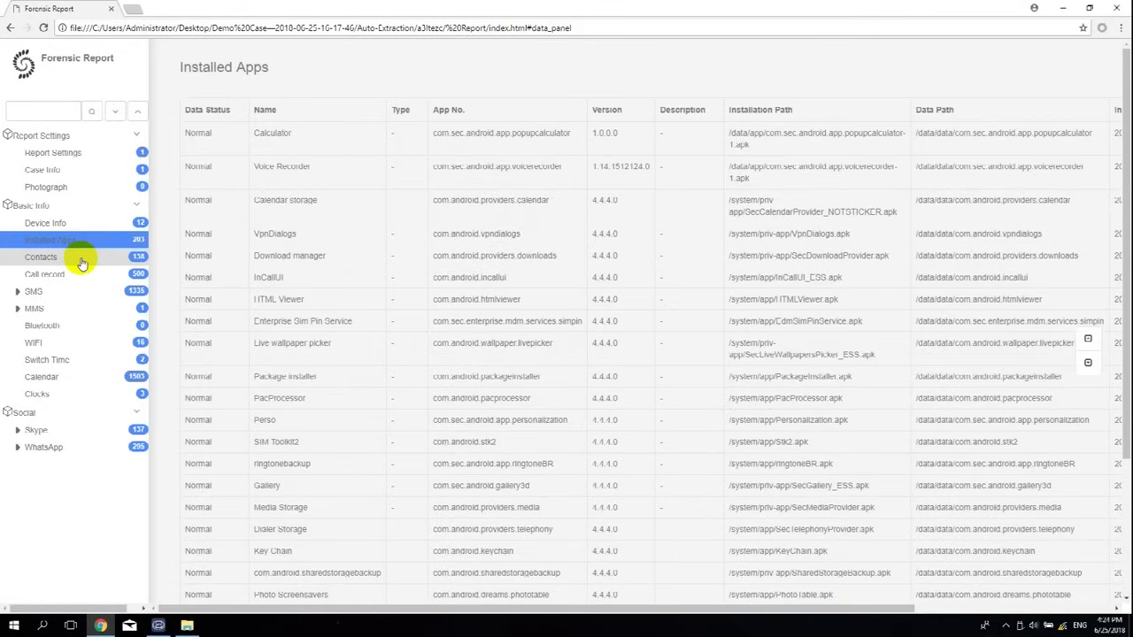
{"action": "left_click", "coordinate": [81, 260]}
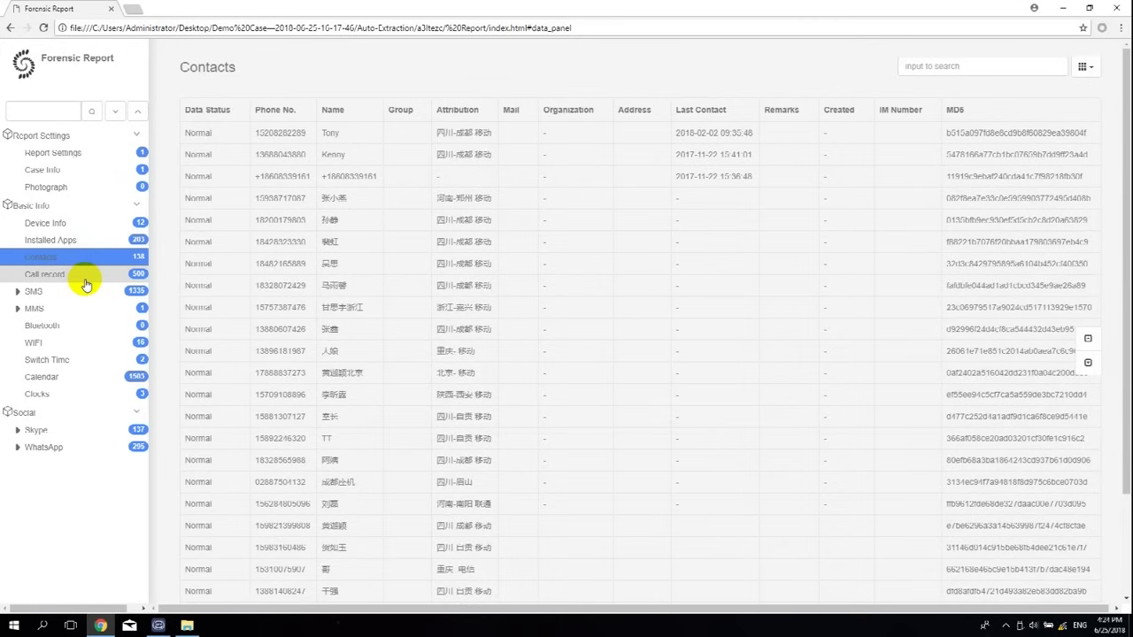
{"action": "left_click", "coordinate": [85, 280]}
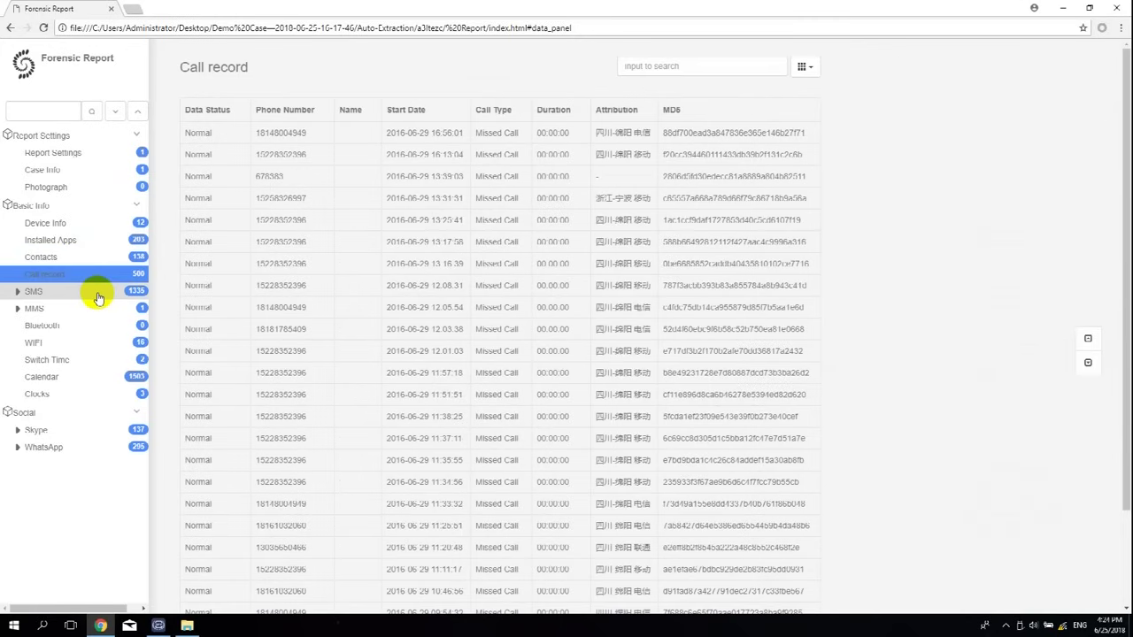